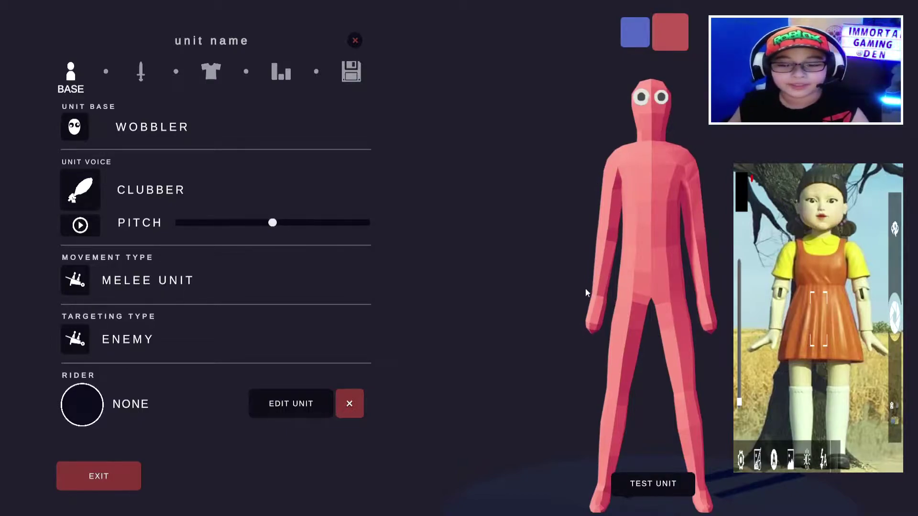
Step: Equip Wild West Hair 01 from the Head items by searching 'WILD'
click(147, 77)
click(211, 72)
click(86, 152)
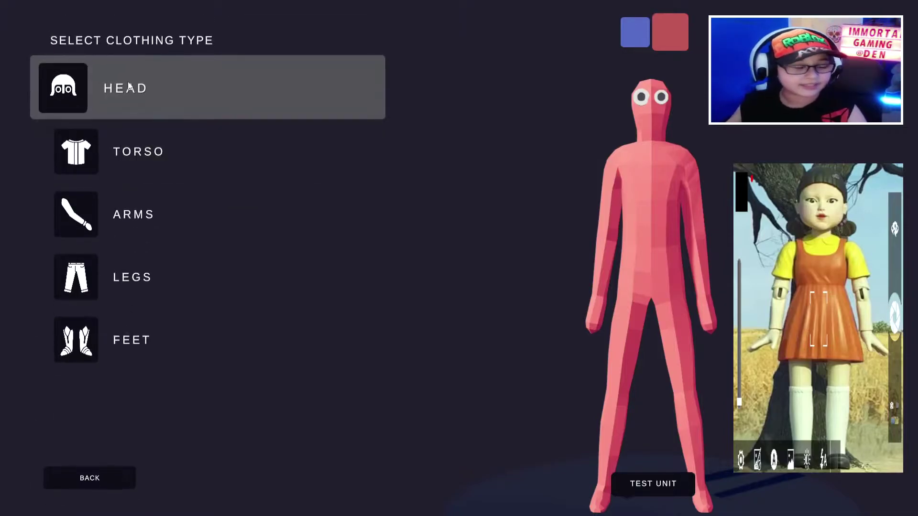
click(127, 87)
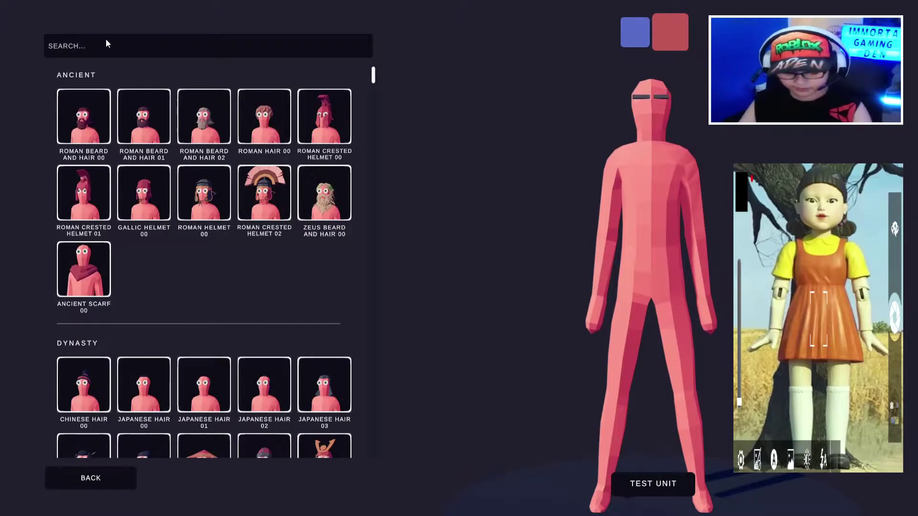
click(106, 44)
text(WILD)
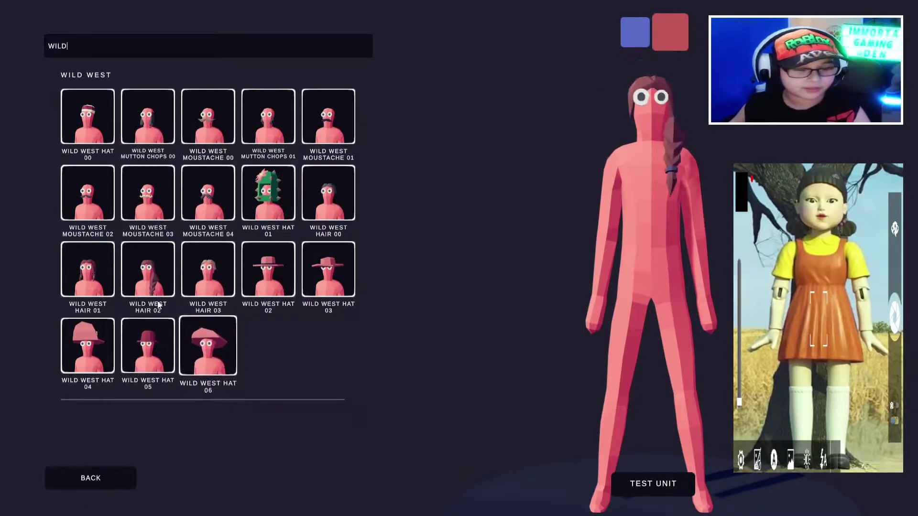
click(89, 272)
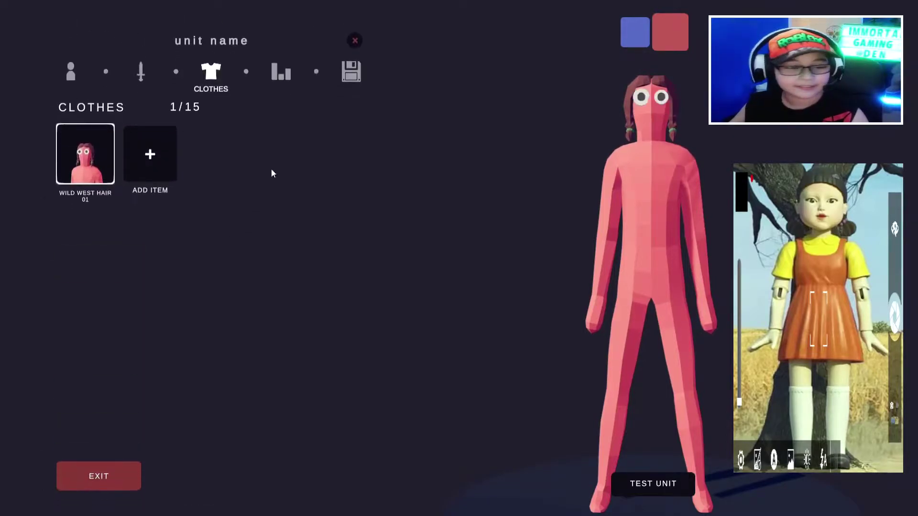
Step: Colour the Wild West Hair 01 the darkest purple shade, nearly black
click(84, 159)
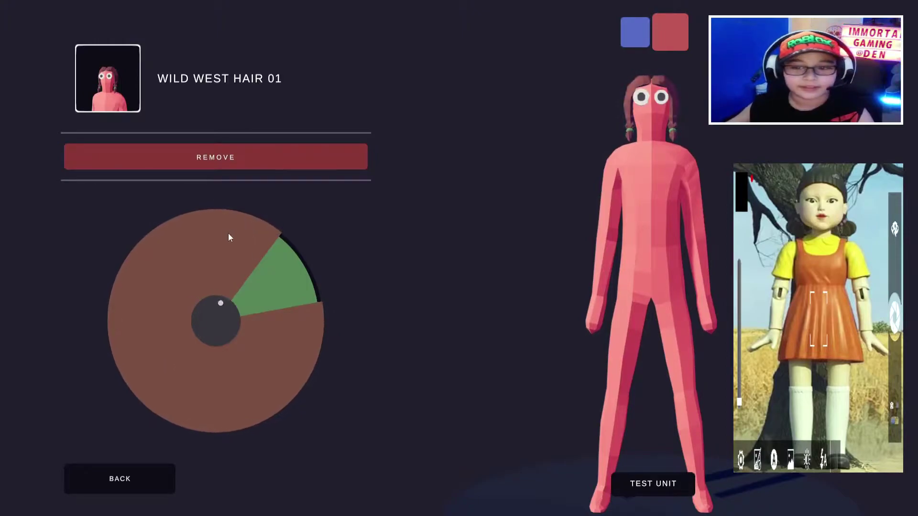
click(226, 365)
click(145, 345)
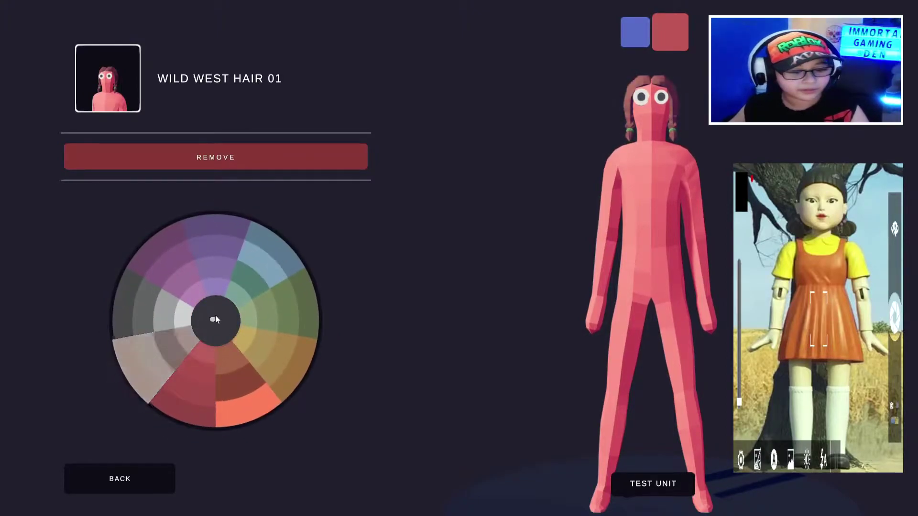
click(215, 315)
click(151, 351)
click(141, 303)
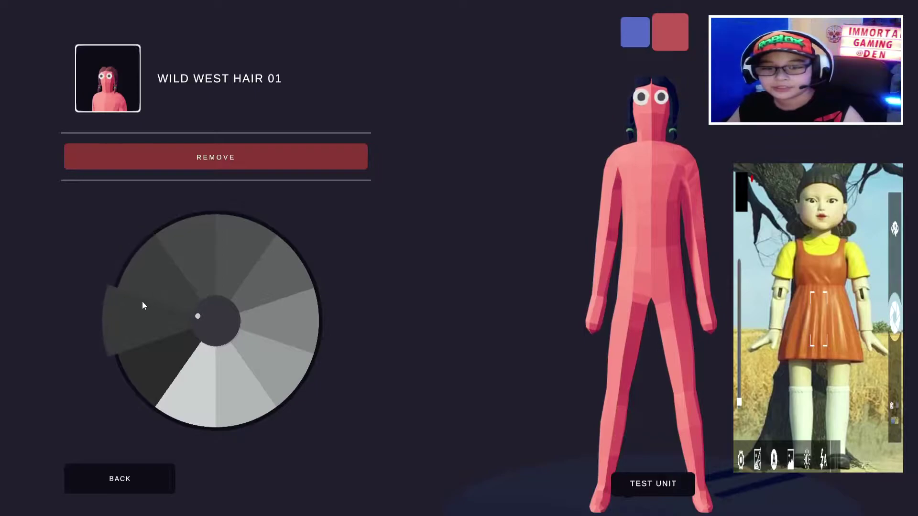
click(142, 301)
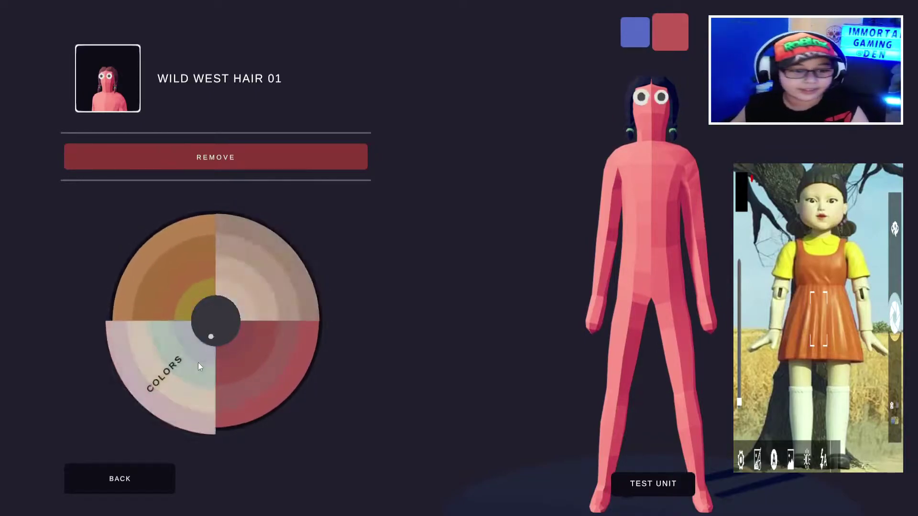
click(217, 258)
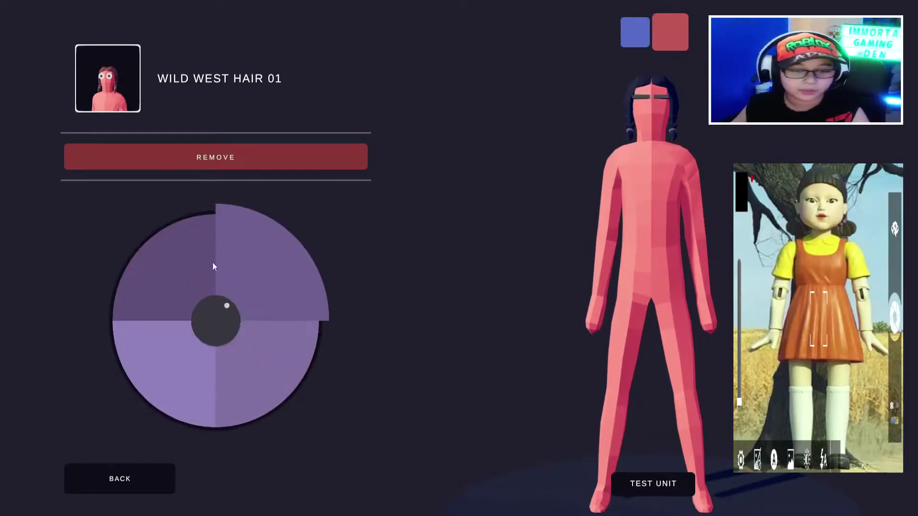
drag(561, 232, 653, 131)
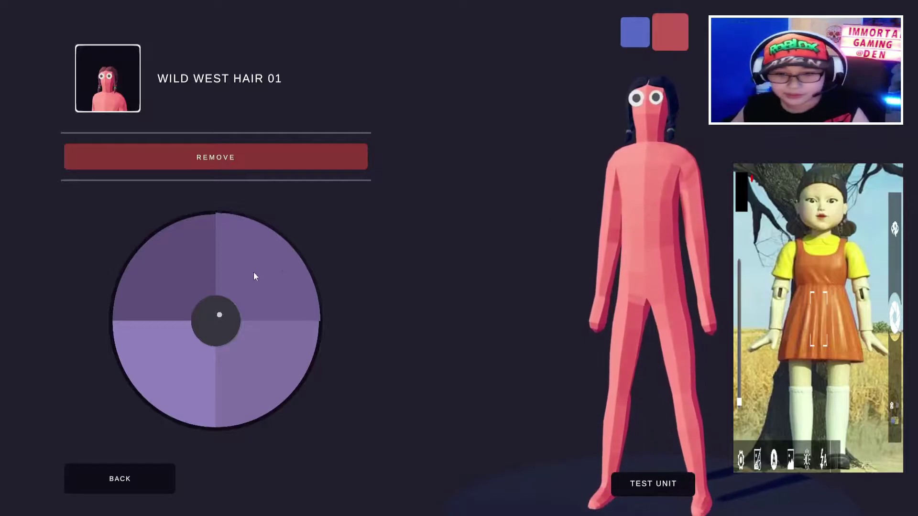
click(169, 259)
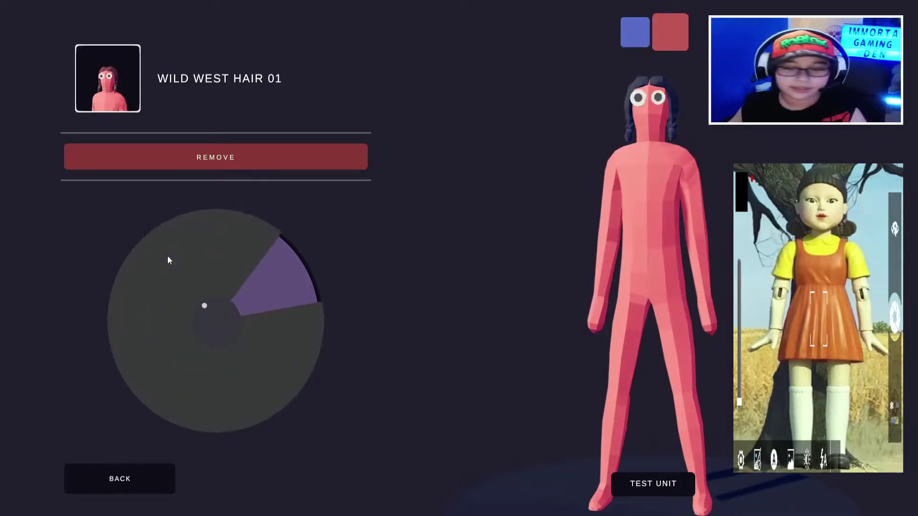
Step: Add Farmer Apron 00 from the Torso items by searching 'APRON'
click(145, 474)
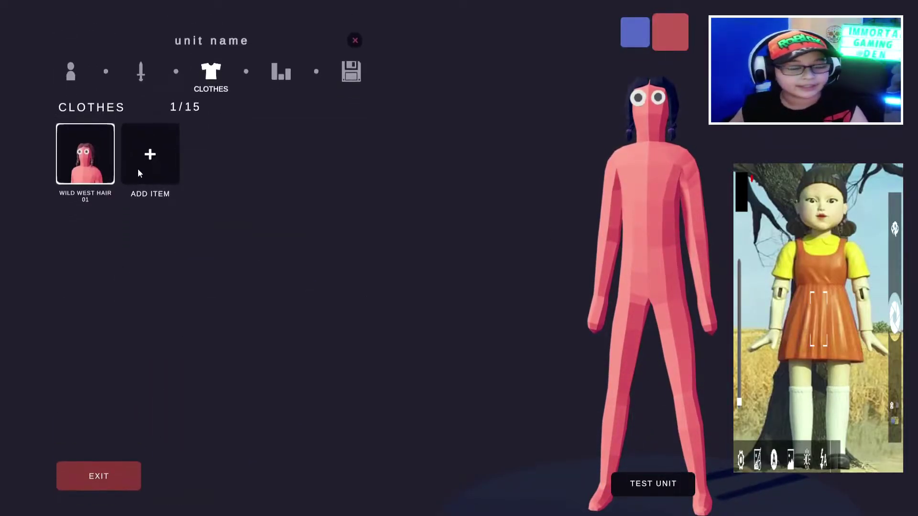
click(141, 172)
click(120, 132)
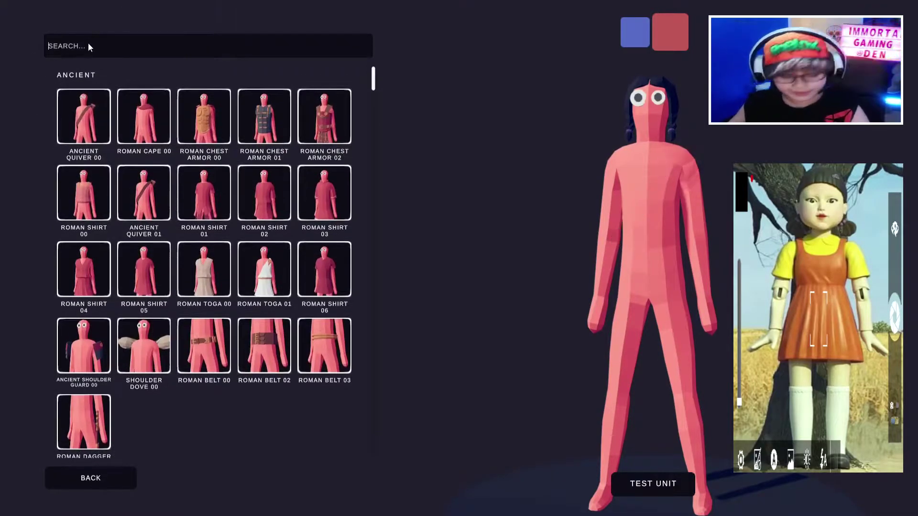
text(A)
key(BackSpace)
text(APRON)
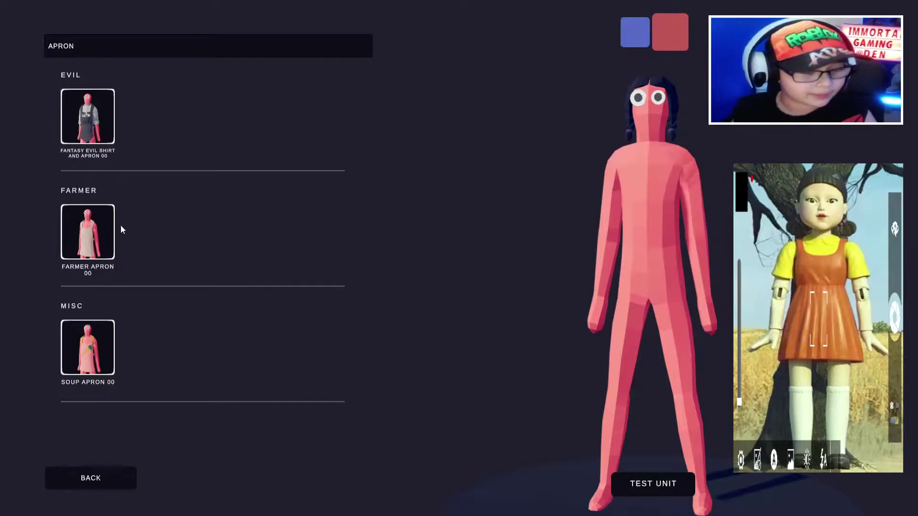
click(86, 234)
Step: Colour the Farmer Apron 00 a brownish orange shade
click(151, 158)
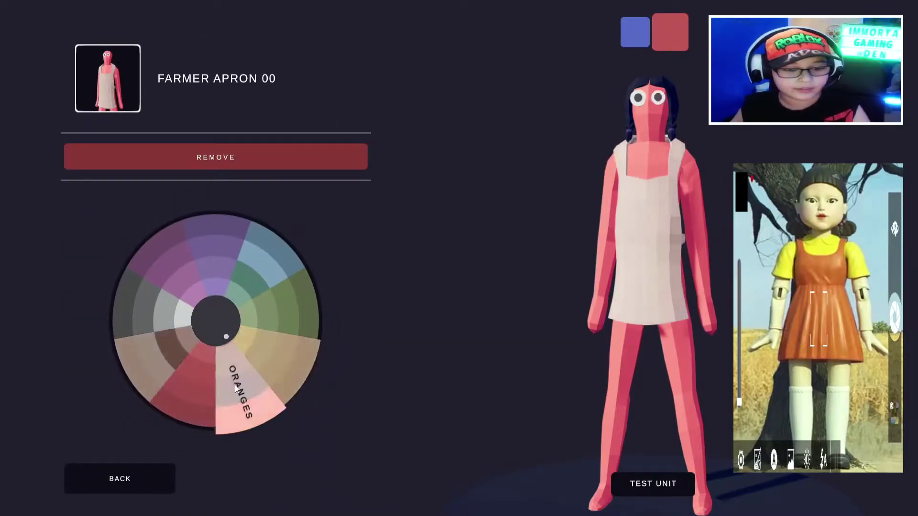
click(234, 383)
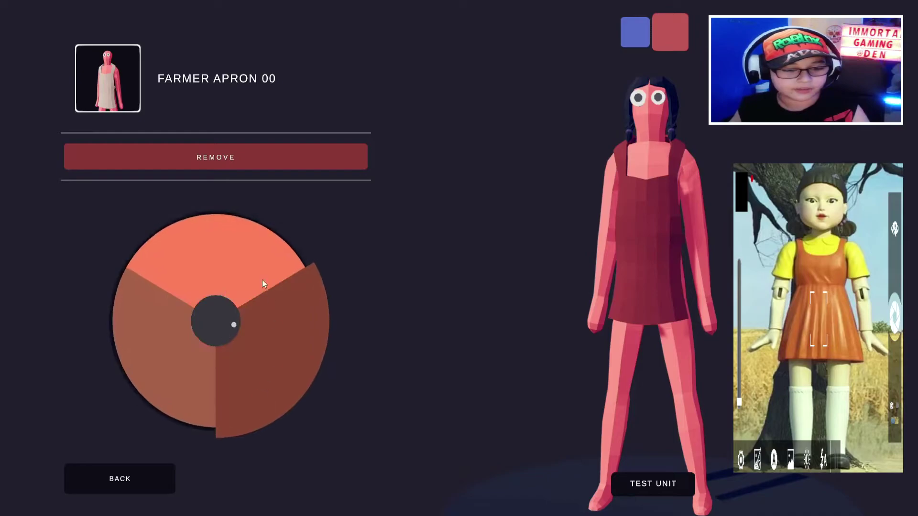
click(184, 340)
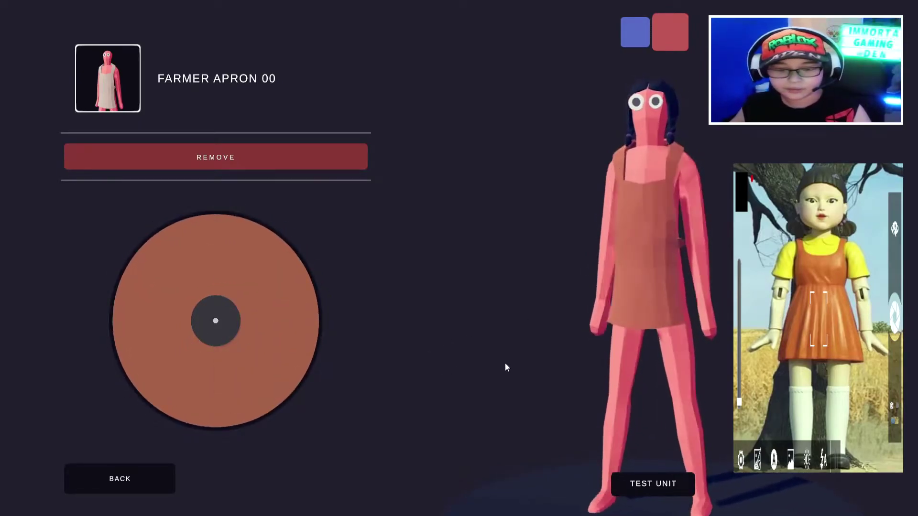
mouse_move(226, 348)
click(253, 377)
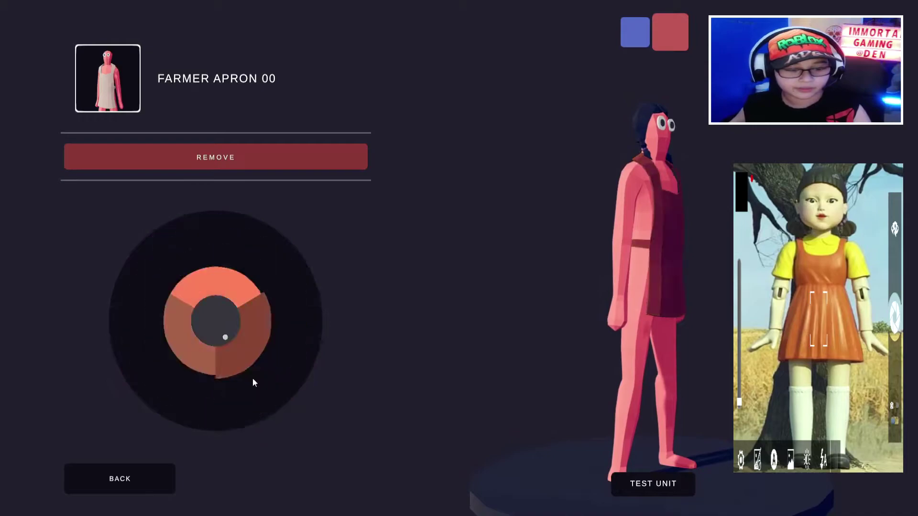
click(178, 338)
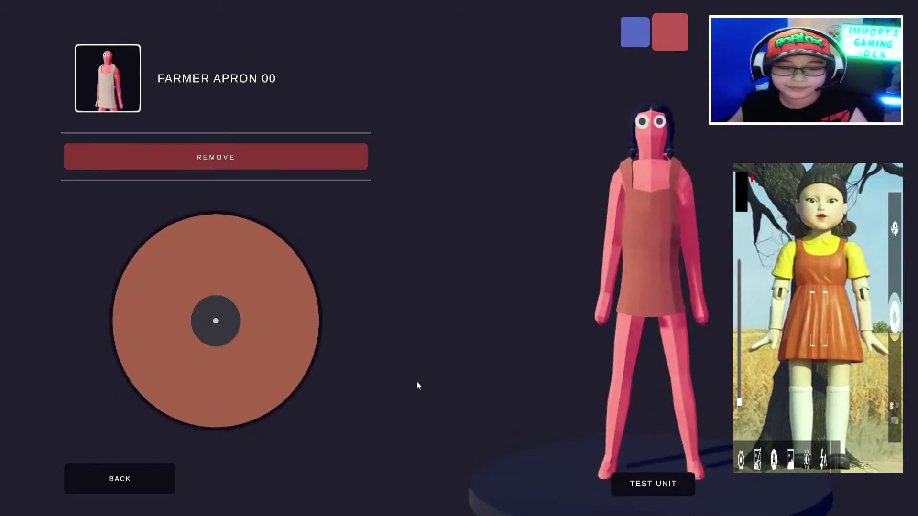
Step: Add TABG SHIRT 02 from the Torso items by searching 'TABG SHIRT'
click(139, 481)
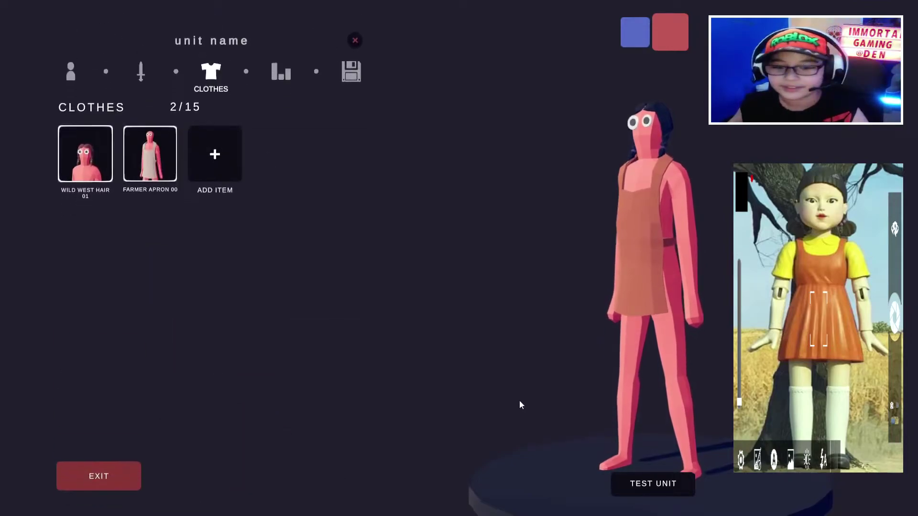
scroll(707, 236, down, 3)
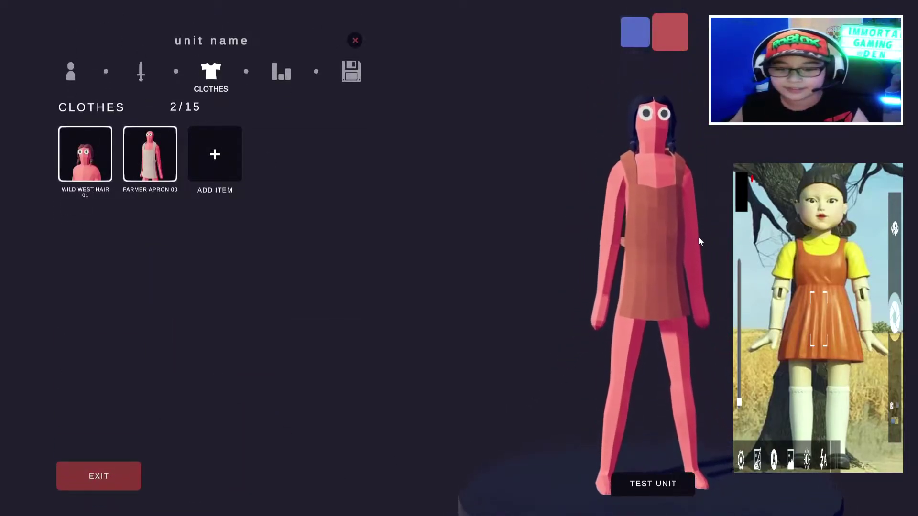
scroll(698, 236, up, 3)
scroll(703, 231, down, 2)
scroll(703, 236, down, 2)
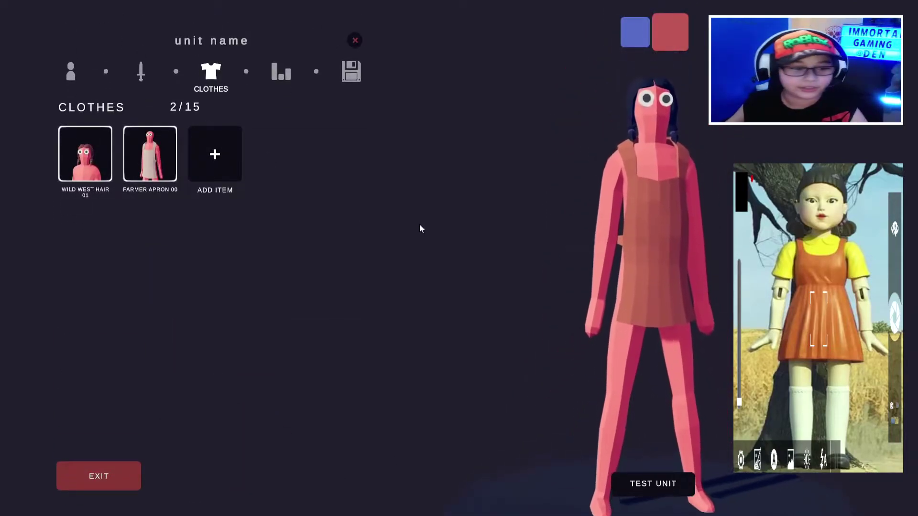
click(233, 168)
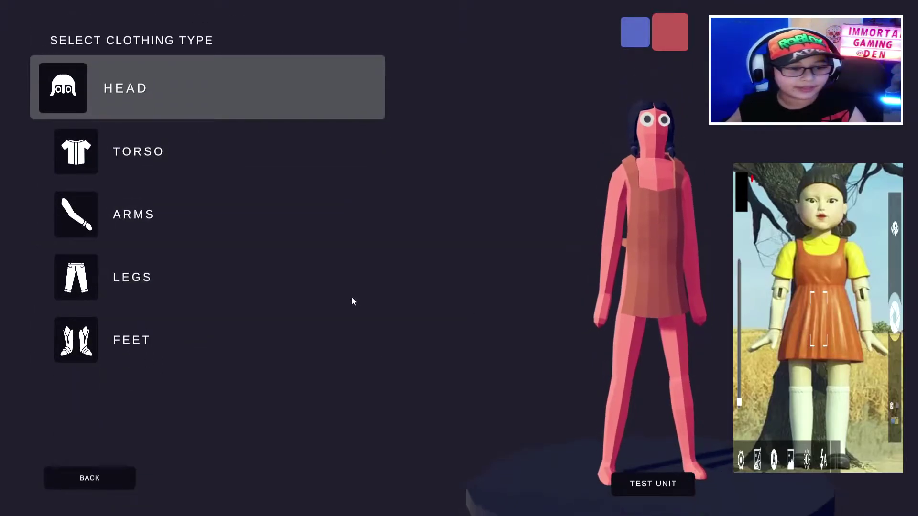
click(153, 154)
text(TABG )
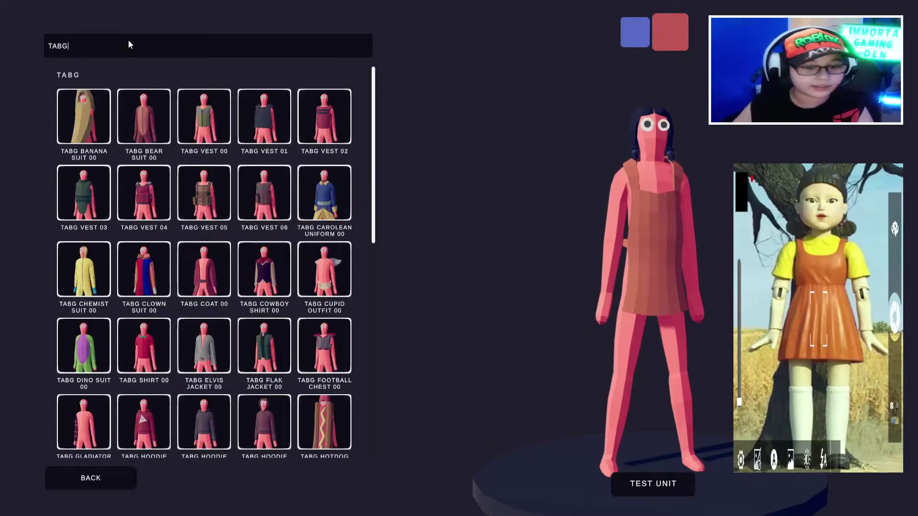
text(SHIRT)
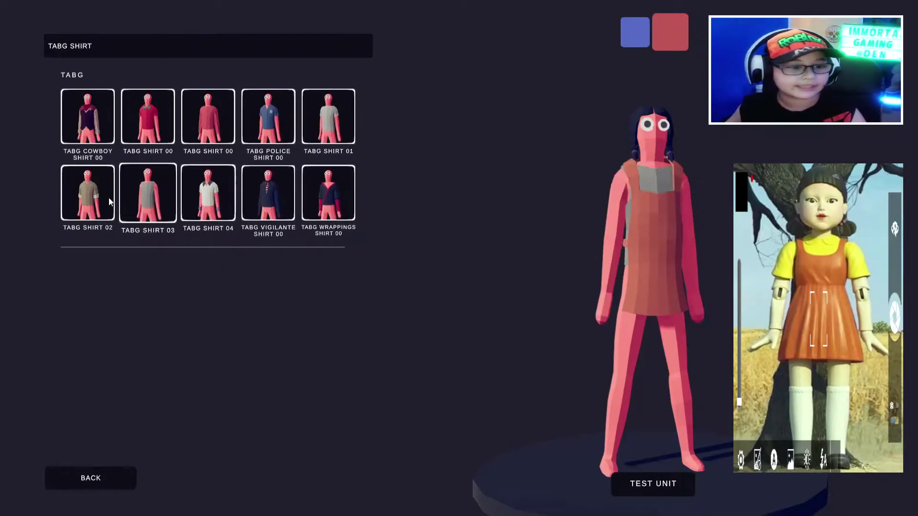
click(83, 198)
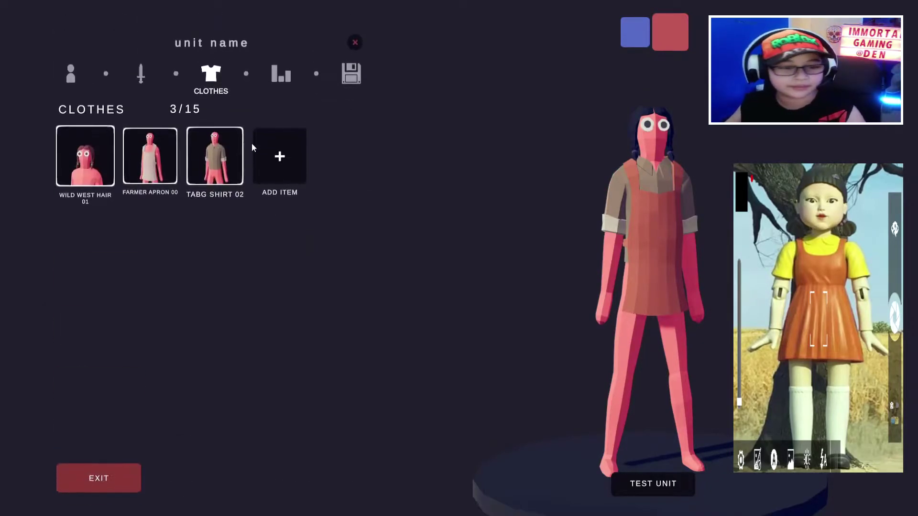
Step: Colour TABG SHIRT 02 a tan yellow from the Yellows shades
click(239, 153)
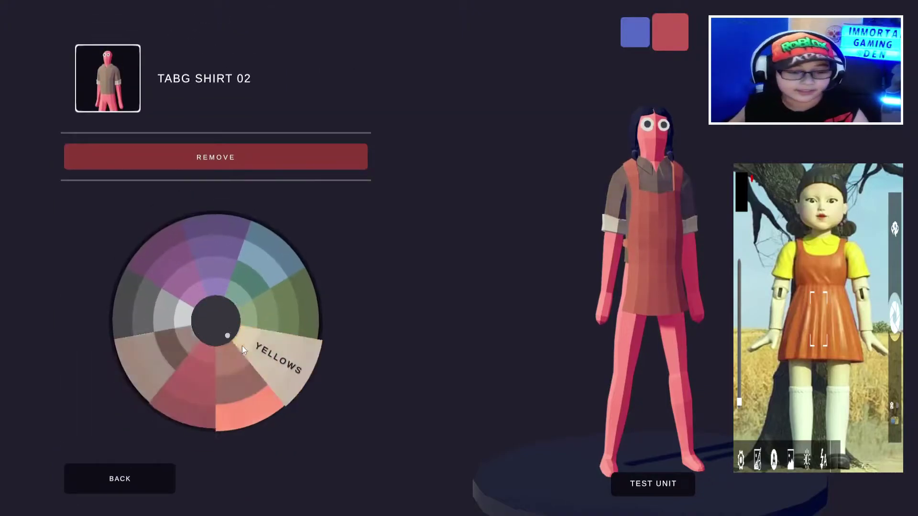
click(286, 371)
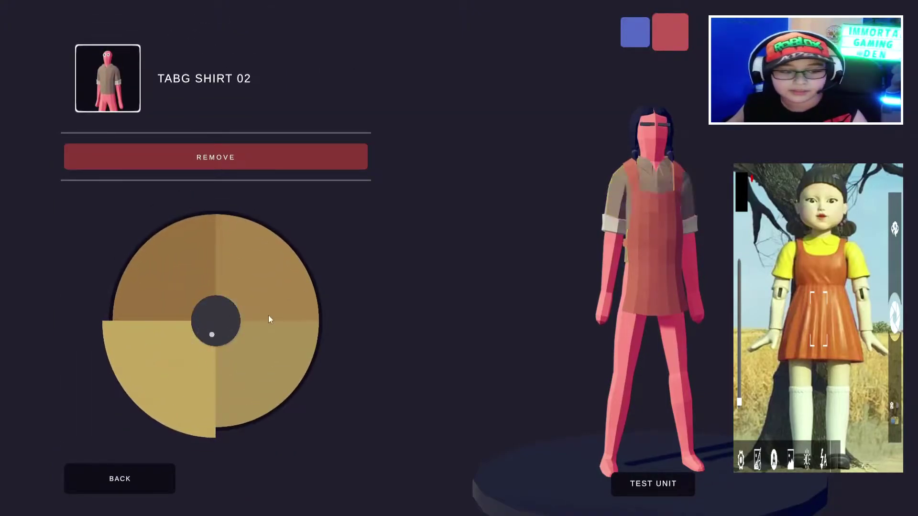
right_click(278, 357)
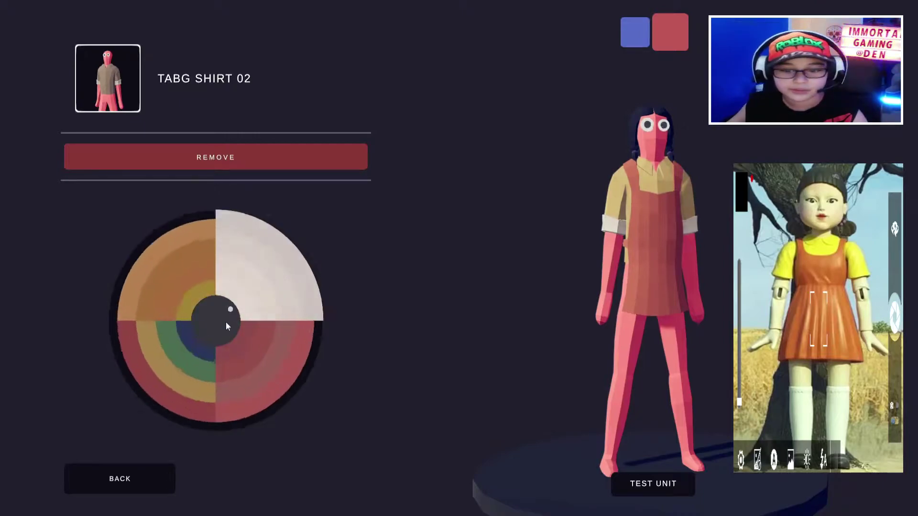
click(271, 375)
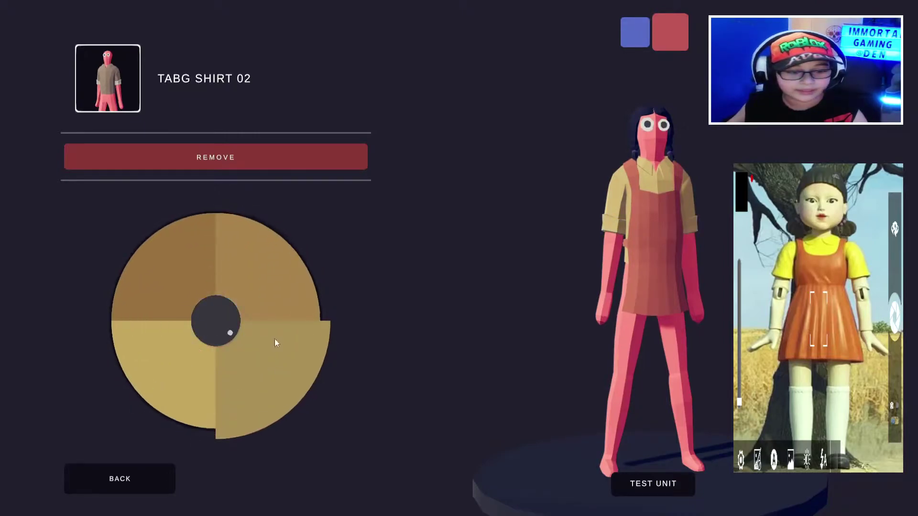
click(276, 380)
click(120, 483)
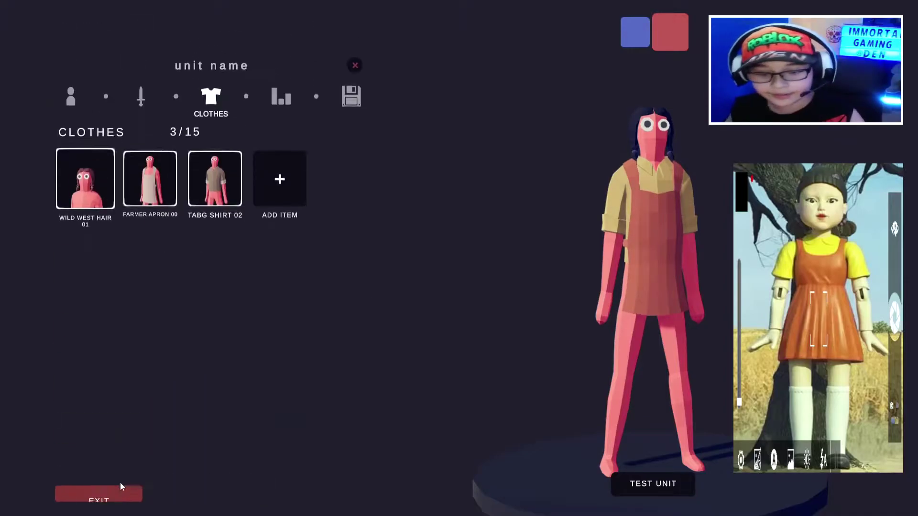
Step: Search the torso items for a skirt, then back out without adding one
click(279, 187)
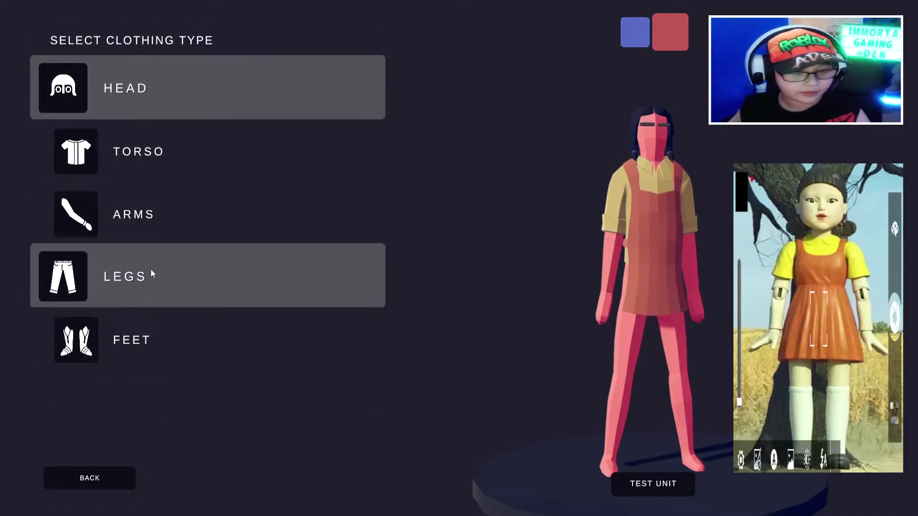
click(135, 171)
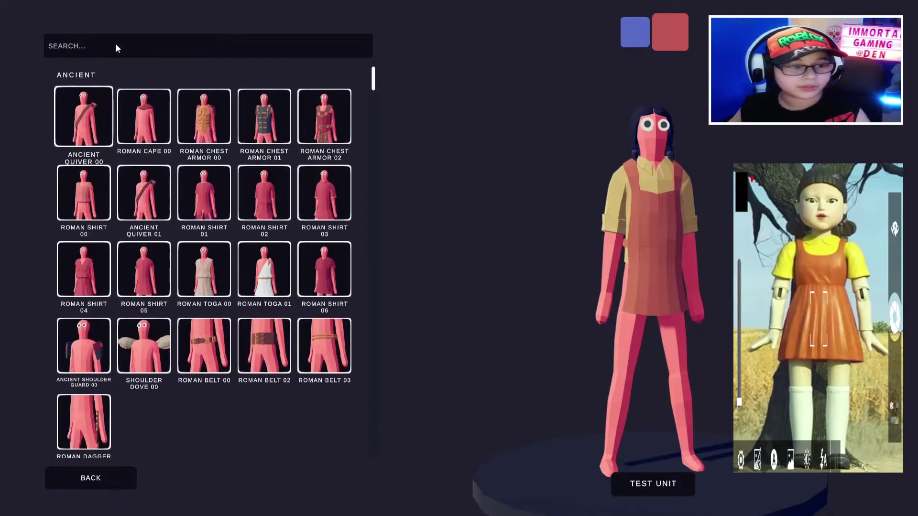
click(116, 45)
text(SH)
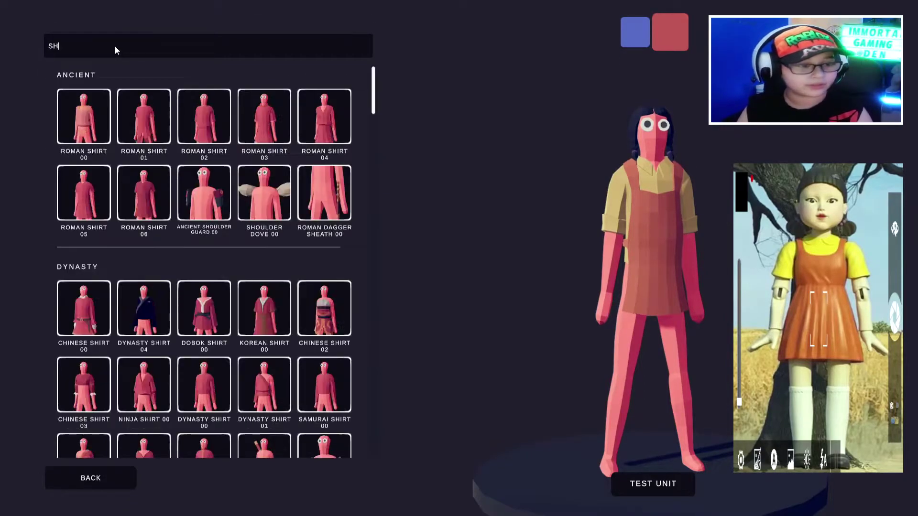
text(I)
key(BackSpace)
key(BackSpace)
text(KI)
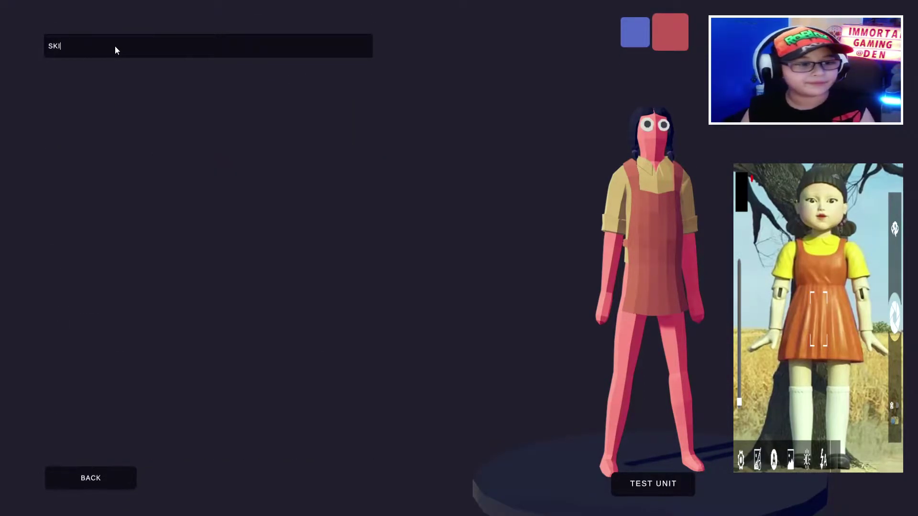
click(99, 478)
Step: Search the Legs items for 'SKIRT' and try on Red Jade Skirt 00
click(279, 154)
click(217, 246)
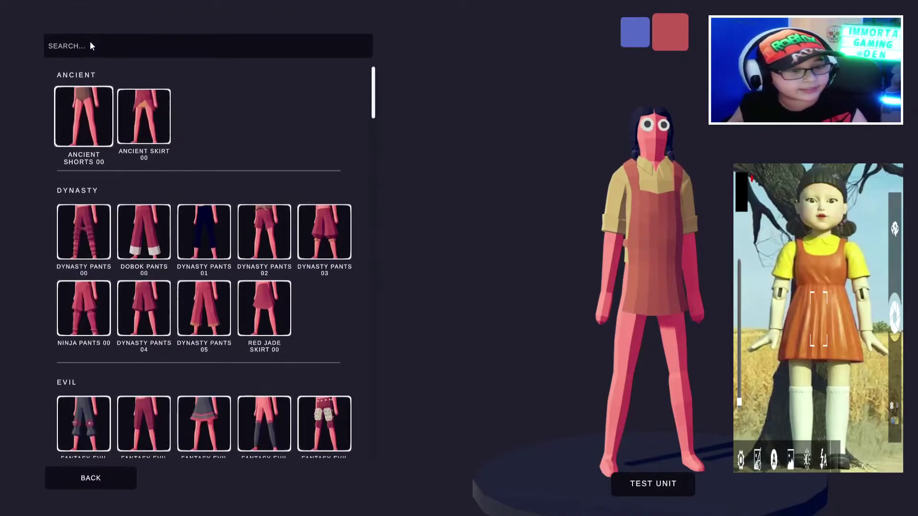
click(86, 44)
text(SKIRT)
click(64, 248)
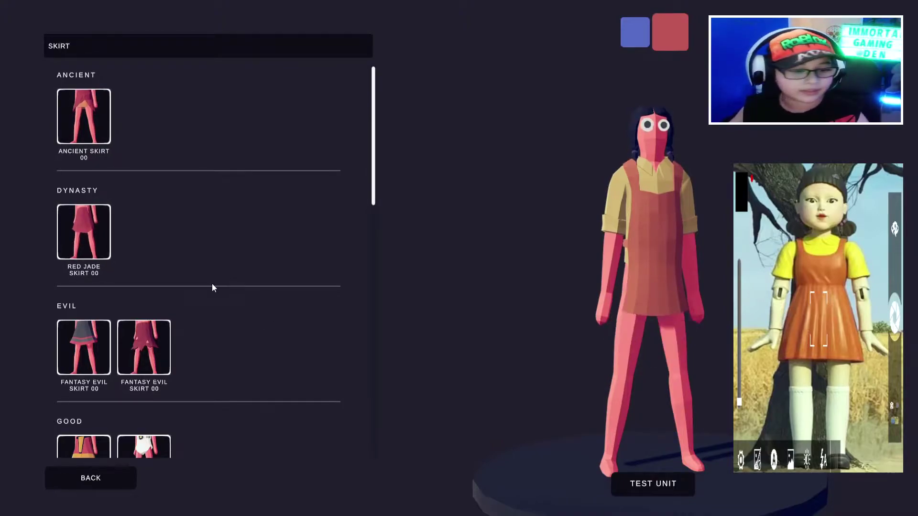
Step: Try on and remove the Fantasy Evil and Fantasy Good Skirt 01 skirts
scroll(207, 290, down, 2)
click(82, 213)
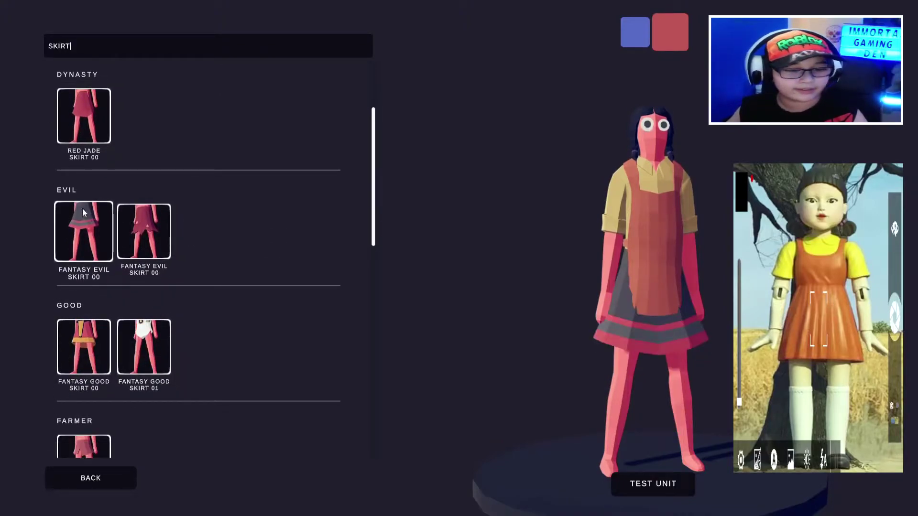
click(103, 232)
click(160, 236)
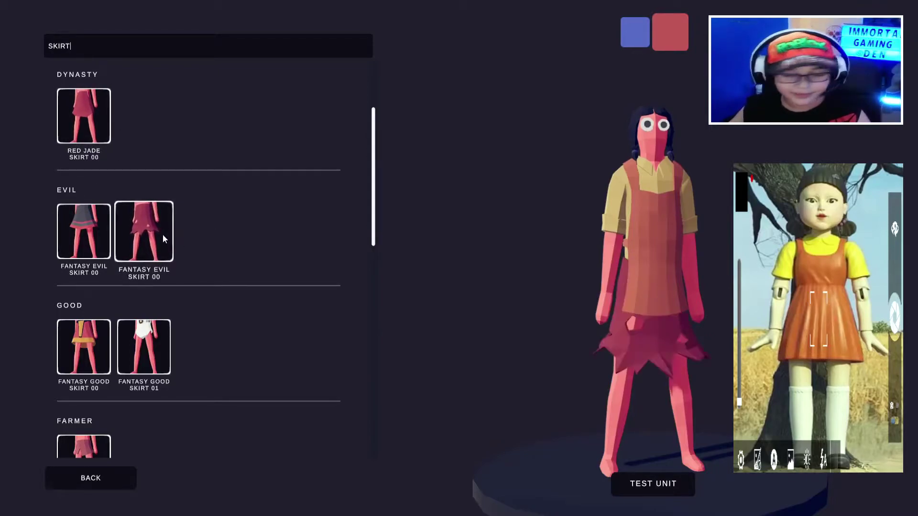
click(139, 243)
scroll(191, 246, down, 2)
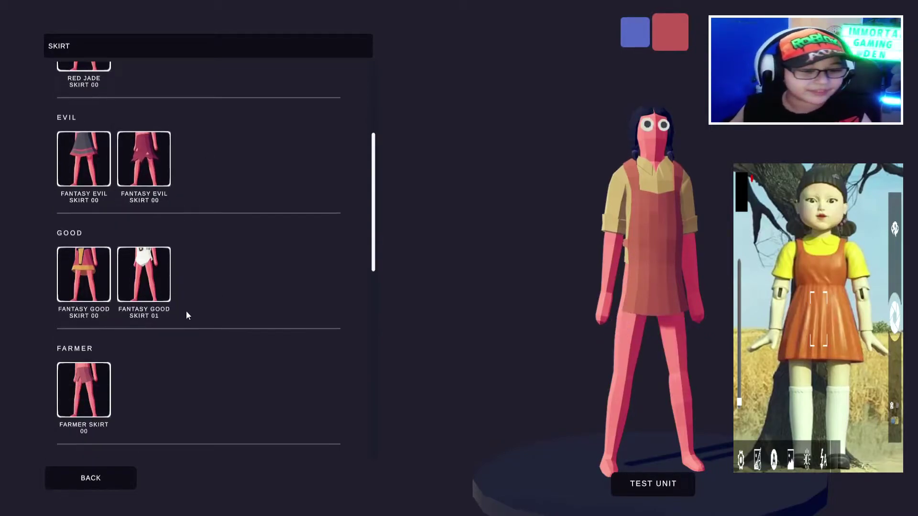
click(130, 290)
click(130, 289)
scroll(131, 290, down, 4)
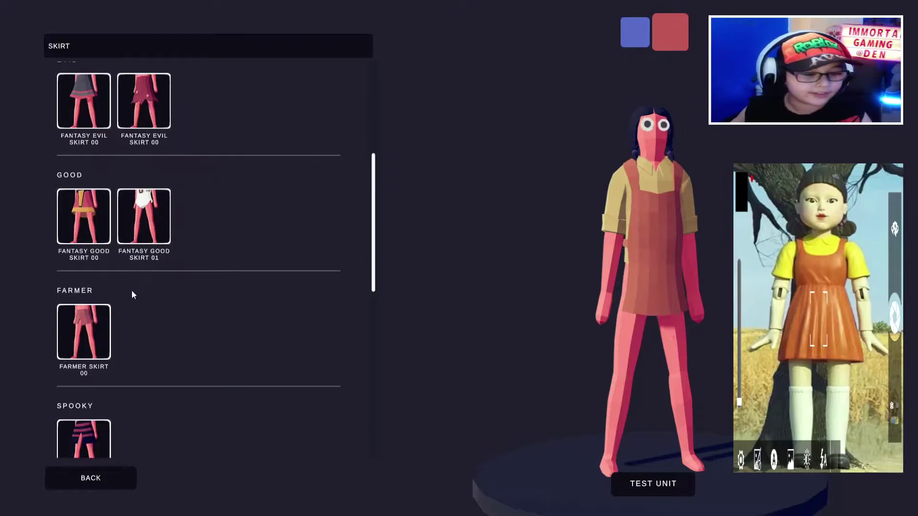
scroll(142, 312, down, 4)
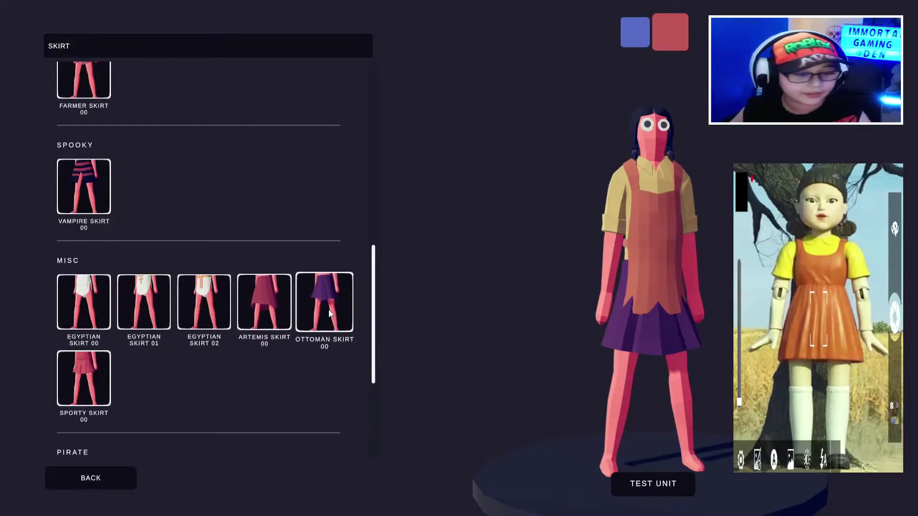
Step: Add Ottoman Skirt 00 and colour it orange from the Yellows family
click(340, 314)
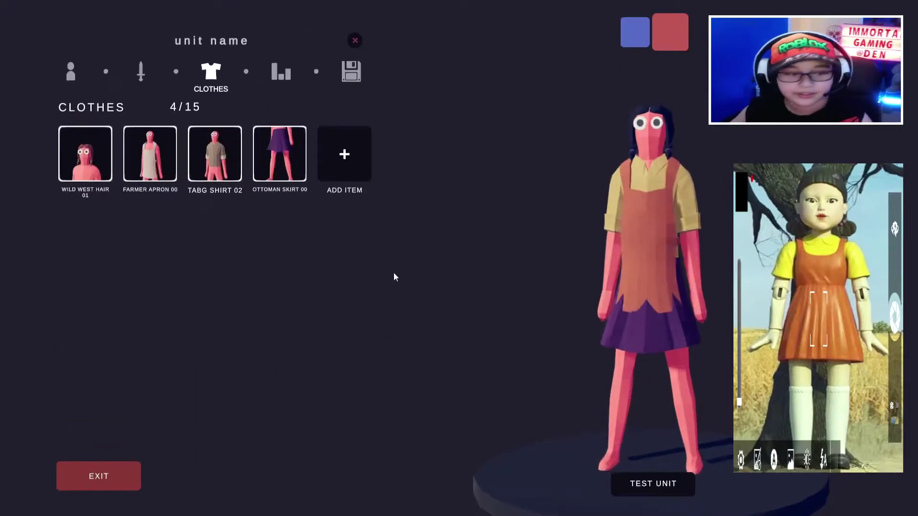
click(293, 150)
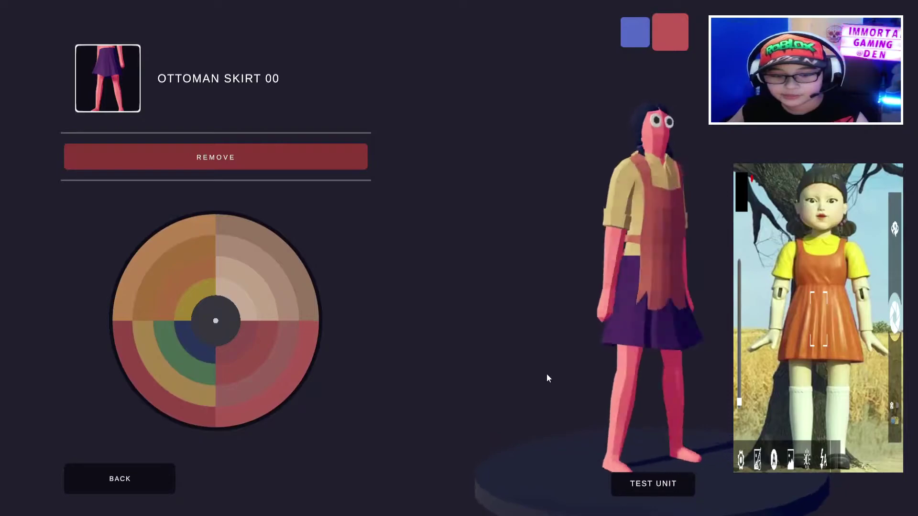
click(231, 328)
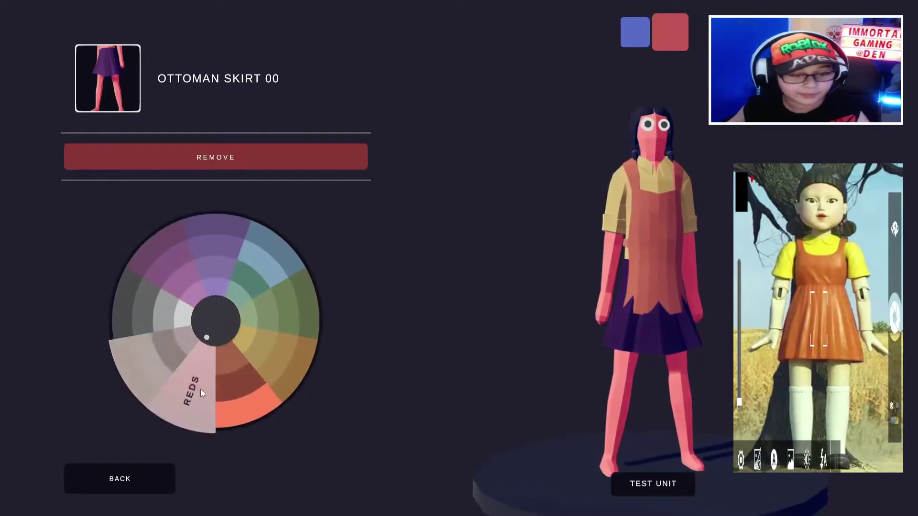
click(254, 380)
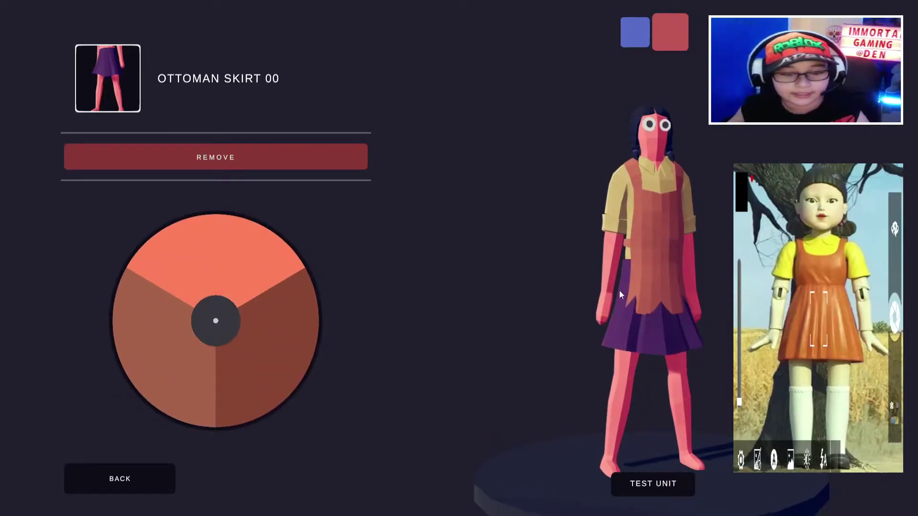
click(134, 349)
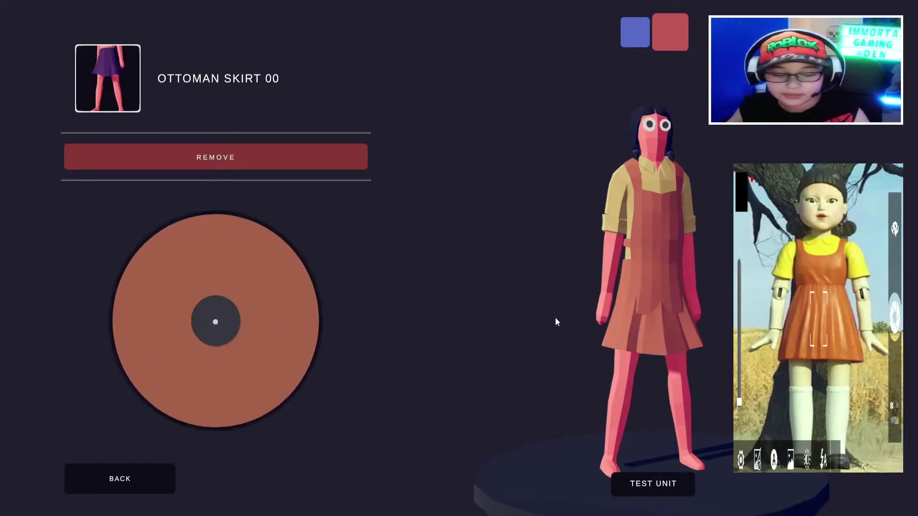
click(92, 489)
Step: Add Farmer Shoes 00 from the Feet items by searching 'FARM'
click(349, 168)
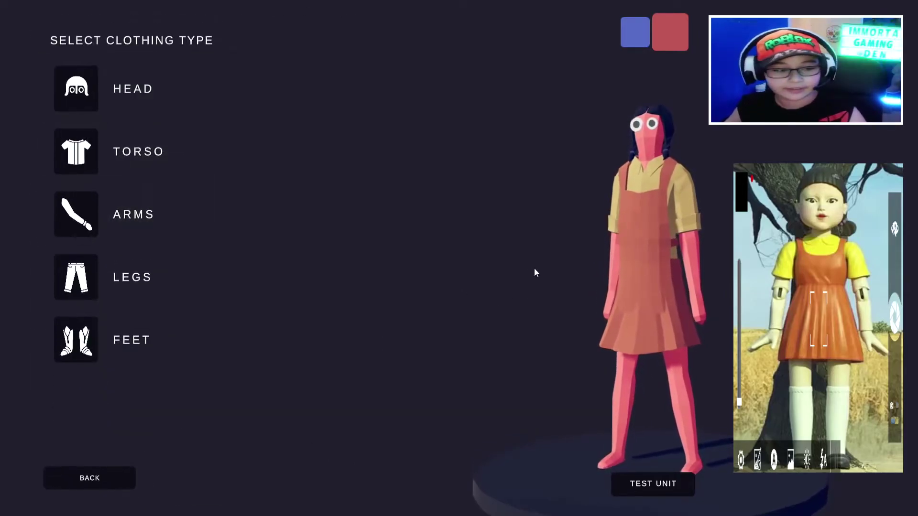
click(189, 287)
click(91, 478)
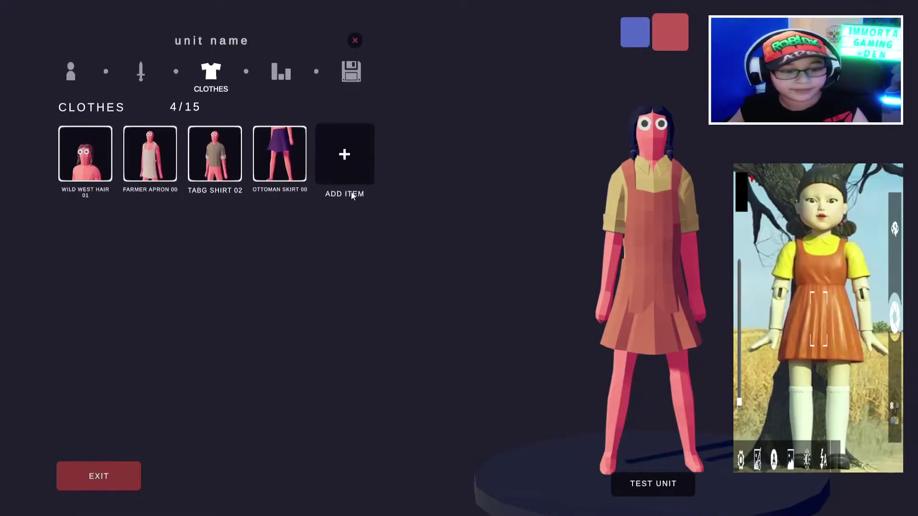
click(346, 165)
click(239, 361)
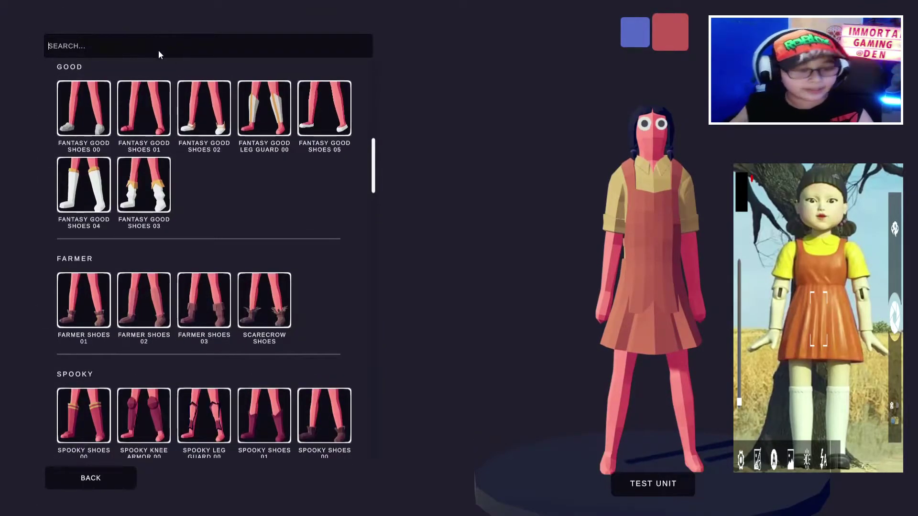
click(158, 50)
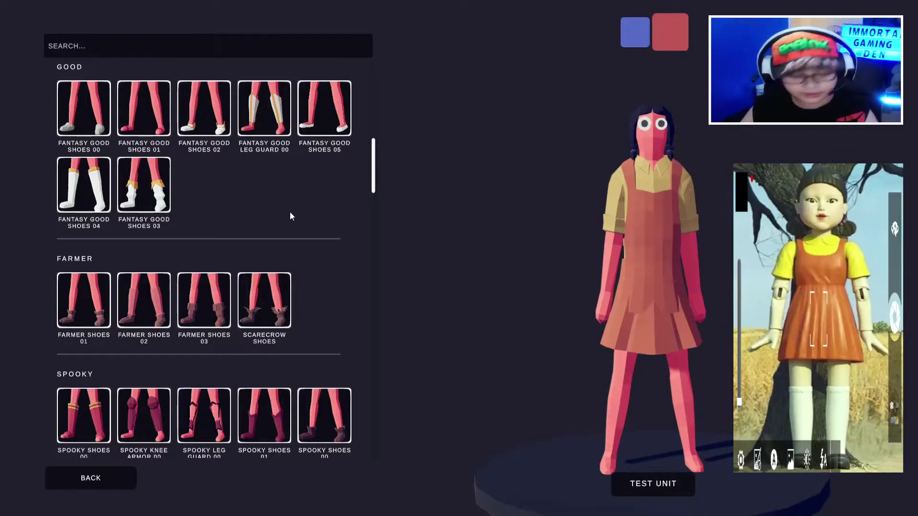
text(MED)
key(BackSpace)
key(BackSpace)
key(BackSpace)
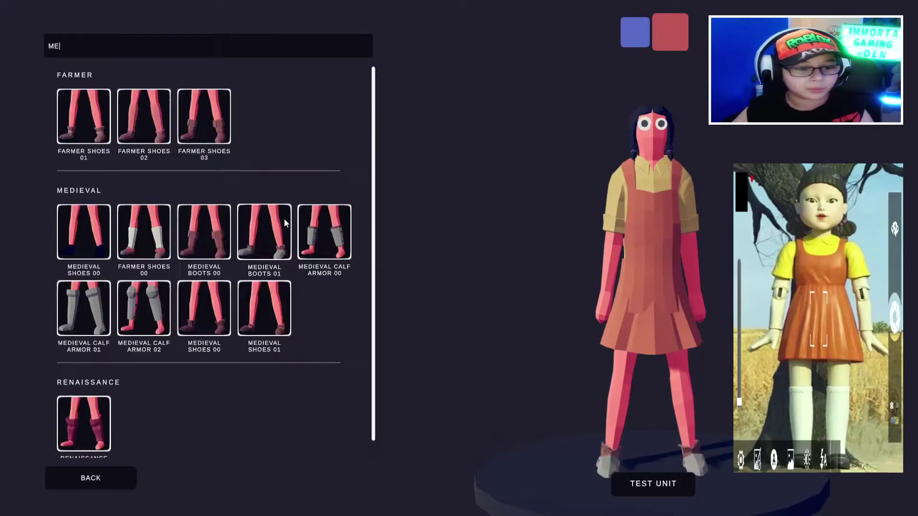
text(FARM)
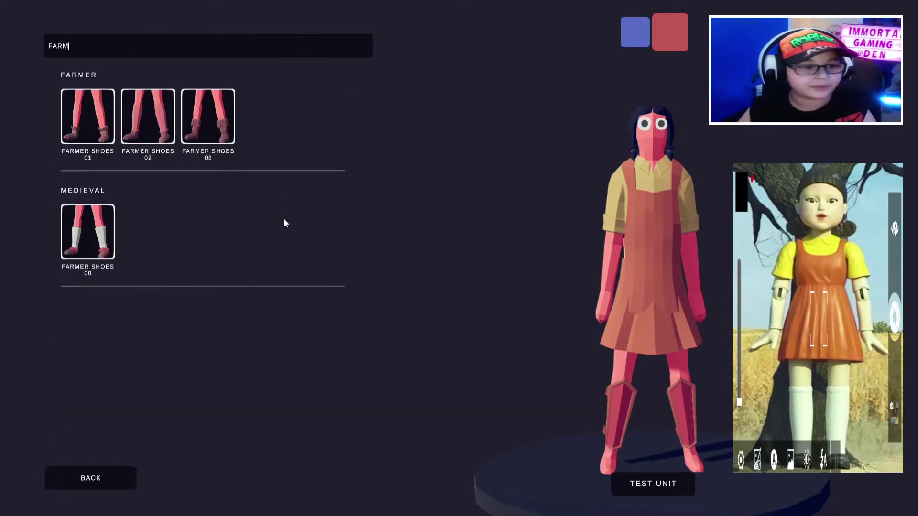
click(88, 240)
Step: Recolour the brown and red parts of Farmer Shoes 00 dark grey
click(354, 168)
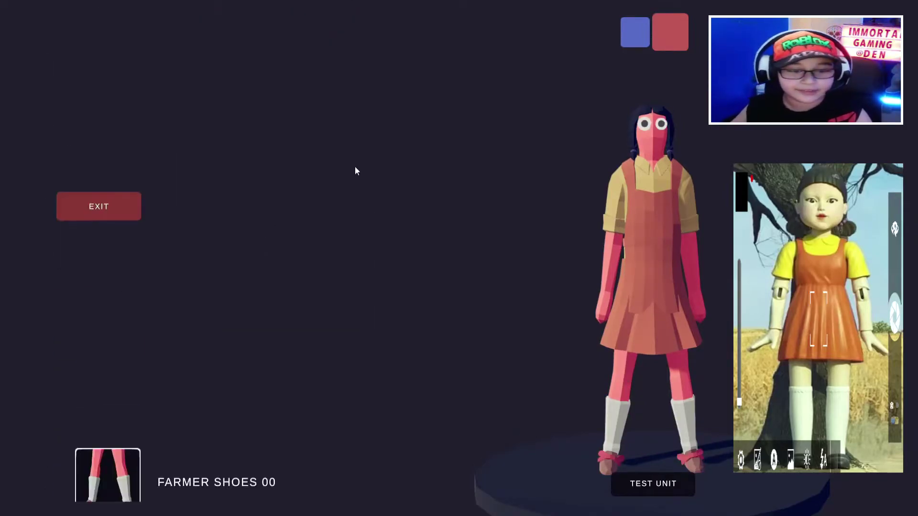
click(187, 386)
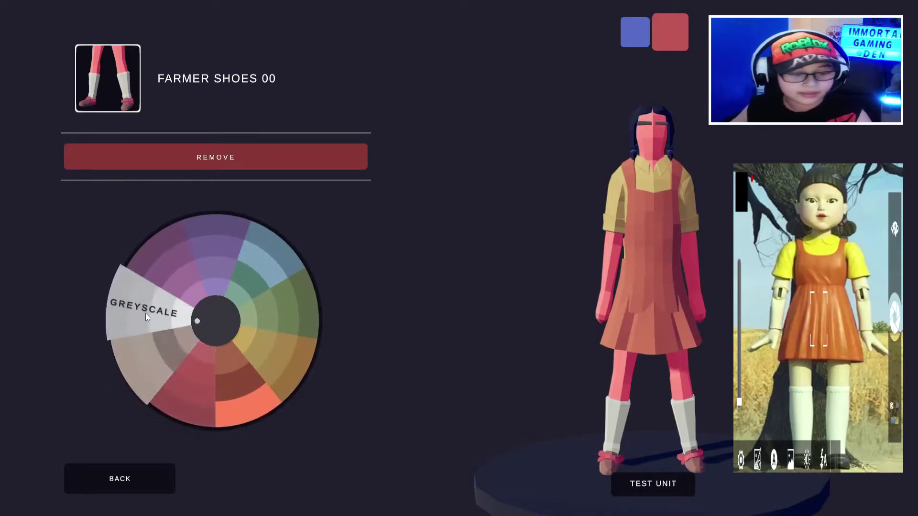
click(145, 314)
click(262, 365)
click(131, 334)
click(165, 367)
click(166, 366)
click(139, 303)
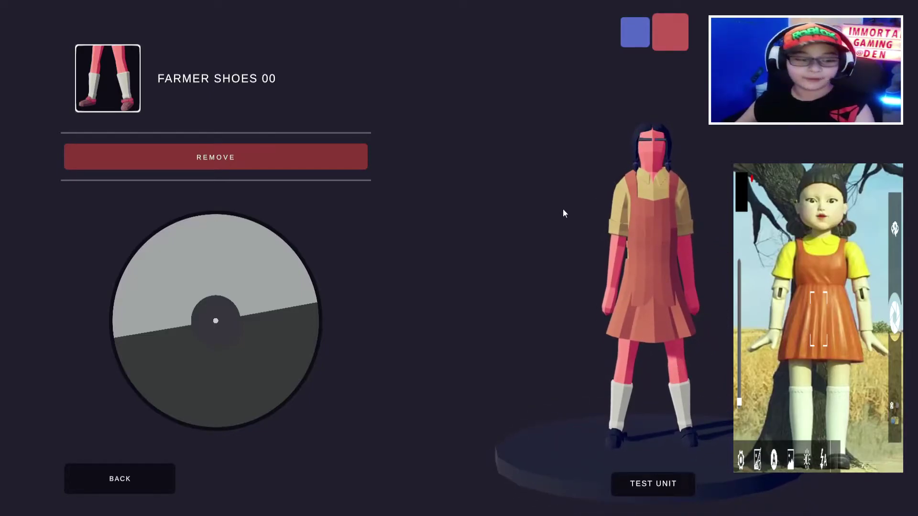
click(118, 483)
Step: Set the doll's stats to 1000 hitpoints, 3.00x size and 20.00x damage
click(282, 73)
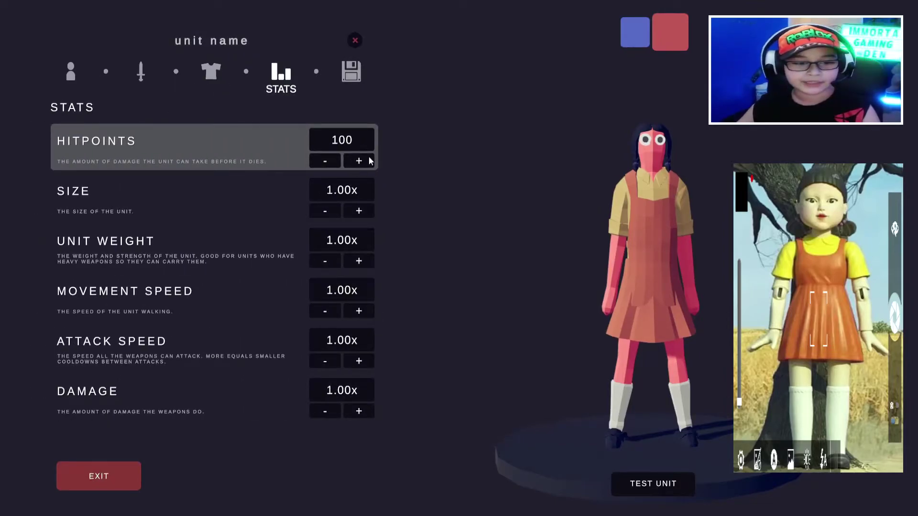
click(342, 145)
text(1000)
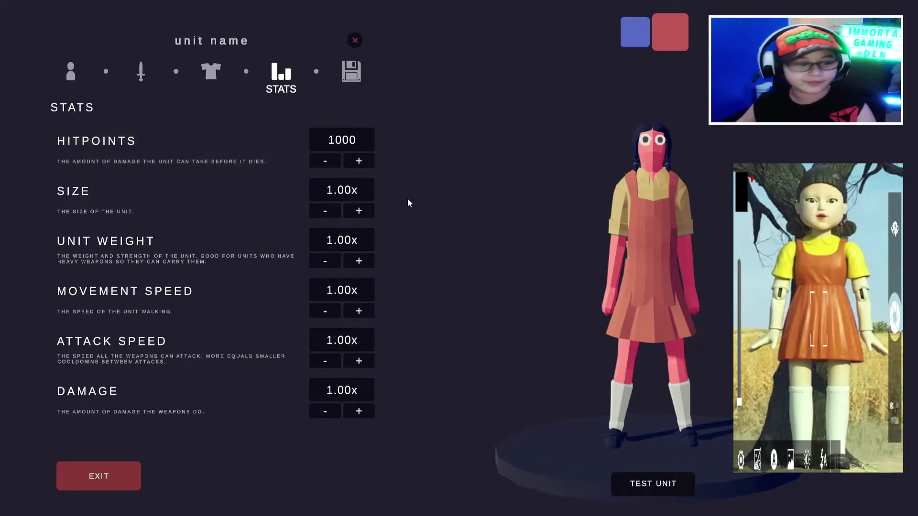
click(359, 211)
click(358, 210)
click(358, 211)
click(359, 211)
click(359, 210)
click(359, 210)
click(342, 190)
text(3)
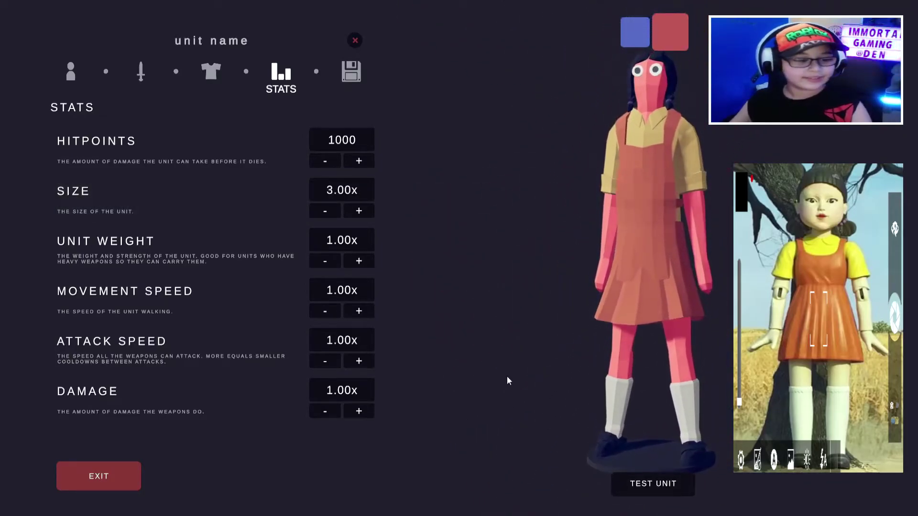
click(367, 396)
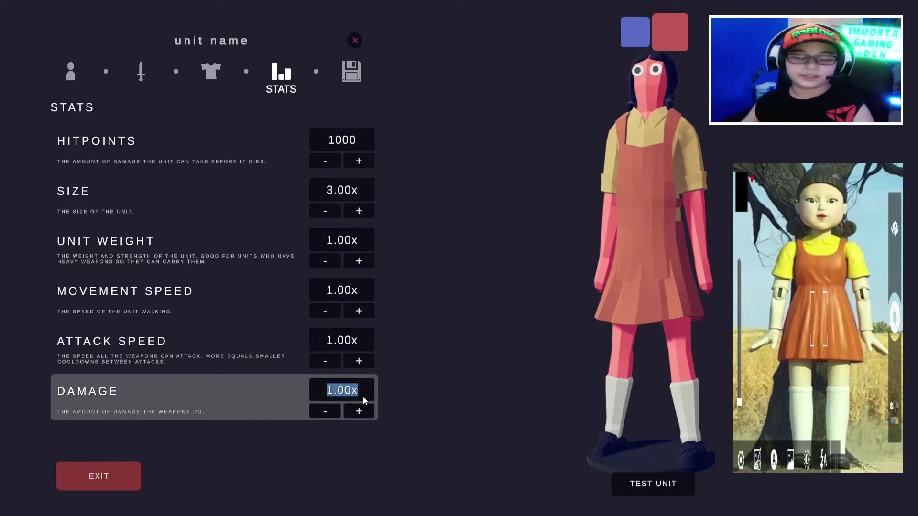
text(20)
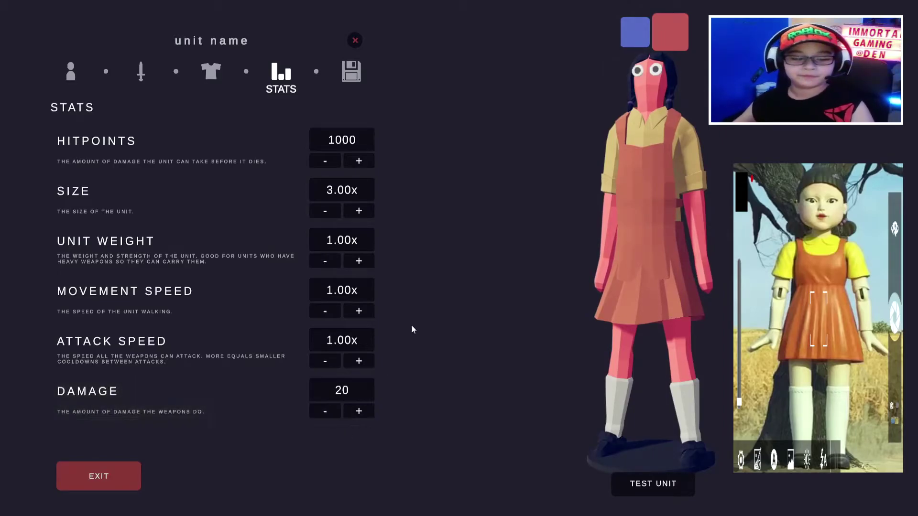
click(534, 122)
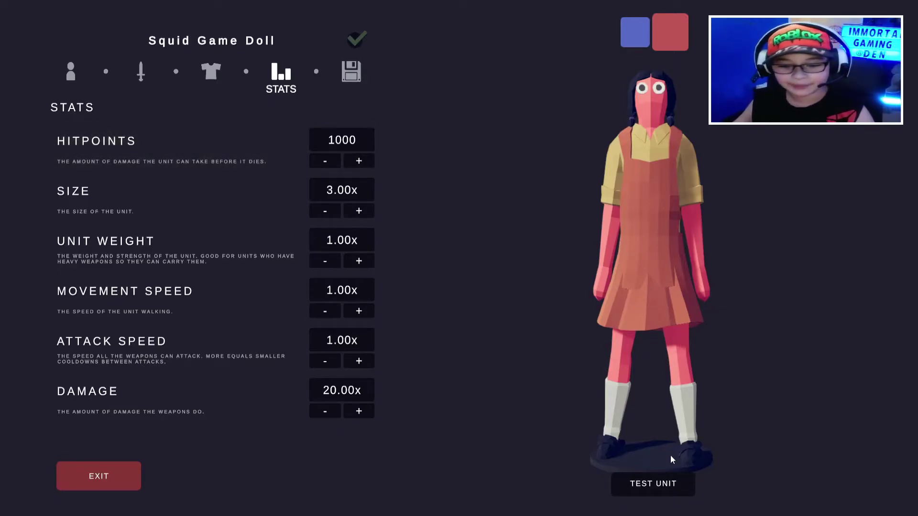
Step: Start a test battle pitting the Squid Game Doll against a blue archer
click(669, 489)
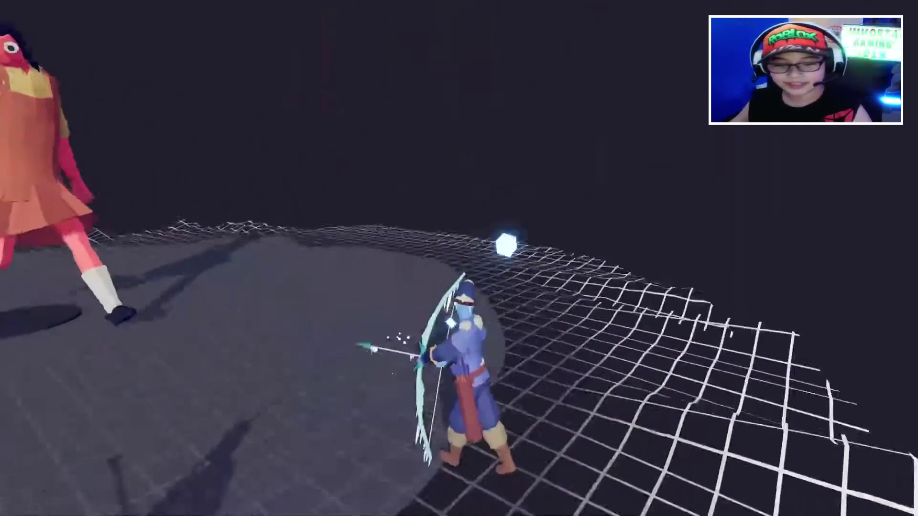